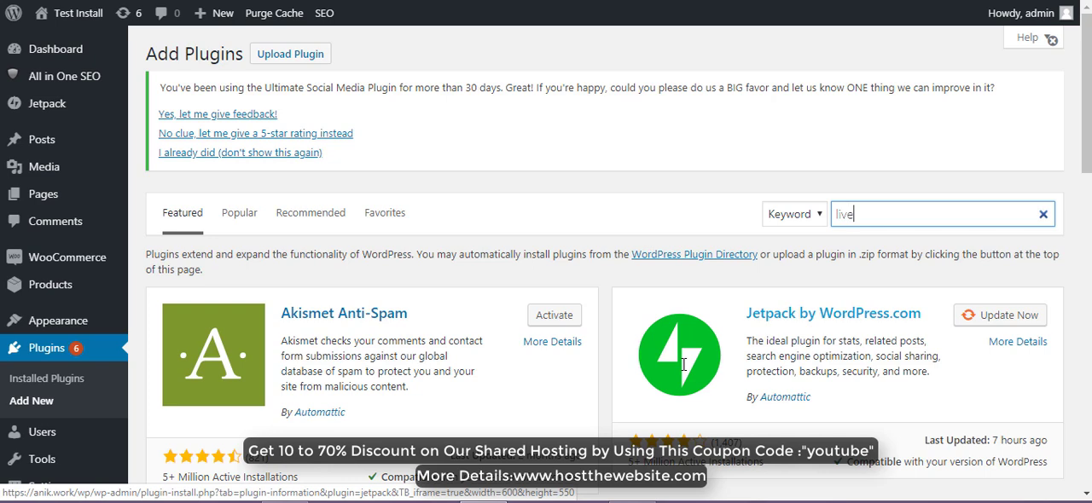
- Search the plugin directory for "live chat" and install the Tawk.To Live Chat plugin
text(cha)
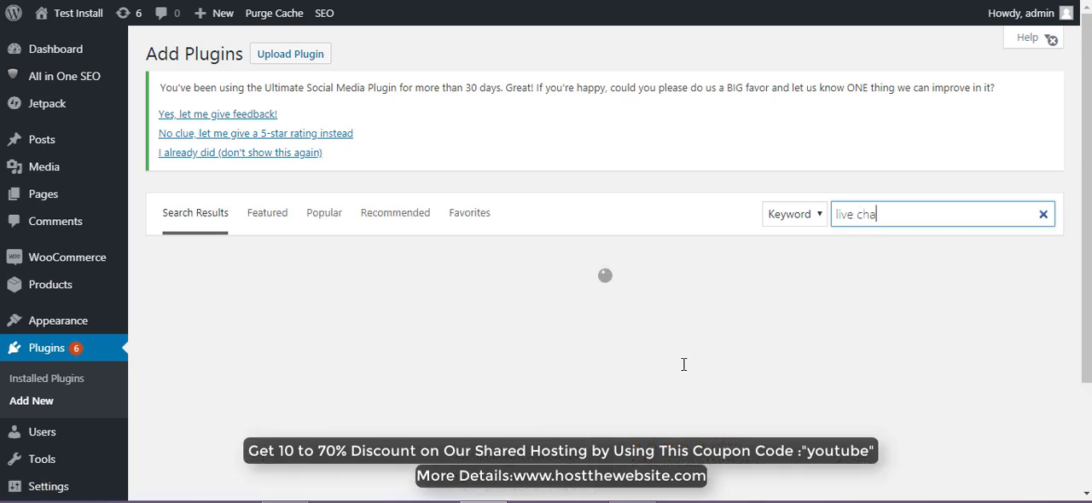
text(t)
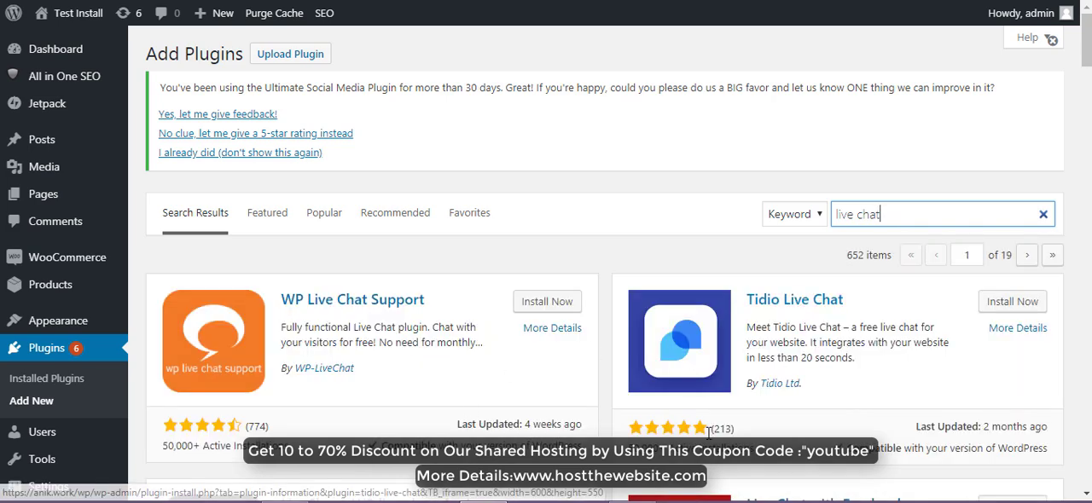
scroll(570, 409, down, 3)
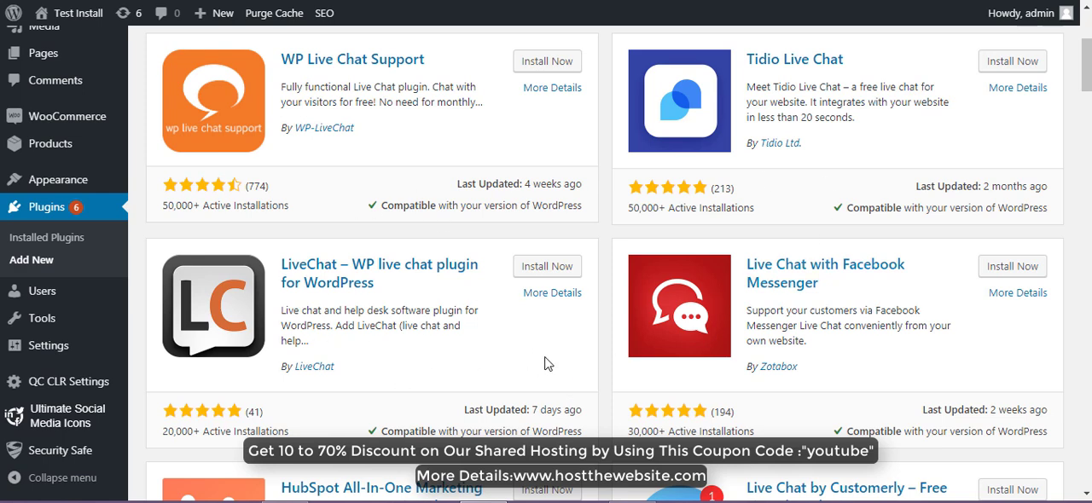
scroll(551, 367, down, 4)
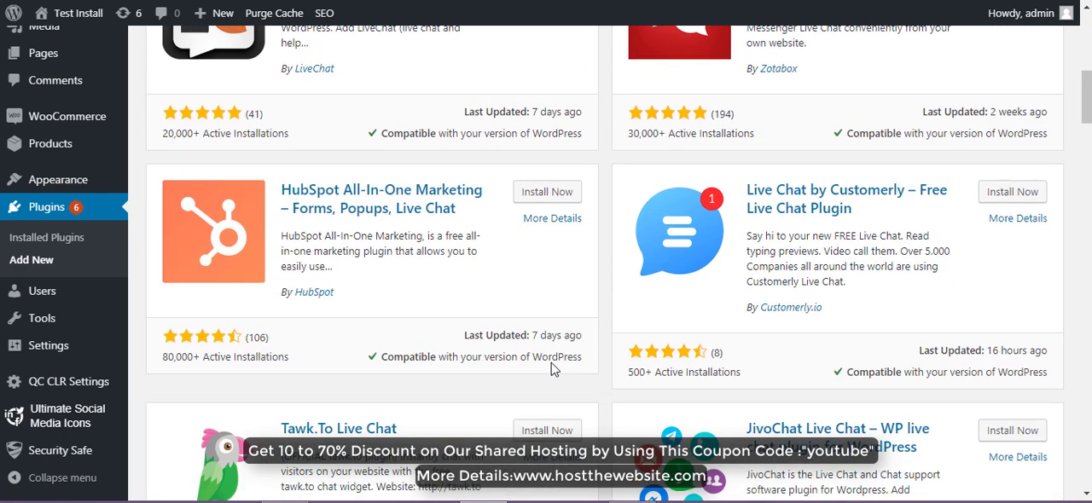
scroll(551, 368, down, 2)
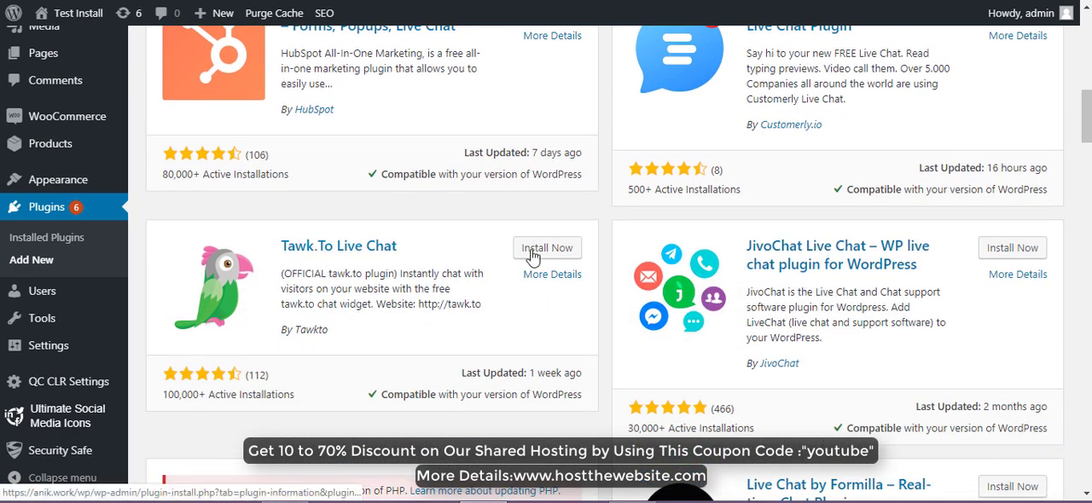
click(543, 251)
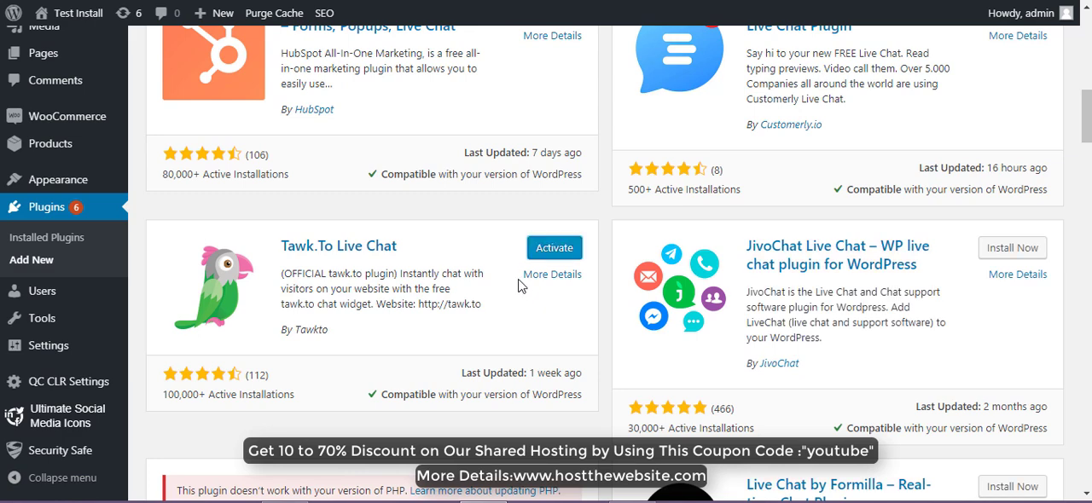
- Activate the Tawk.To Live Chat plugin and open its settings from the installed plugins list
click(554, 248)
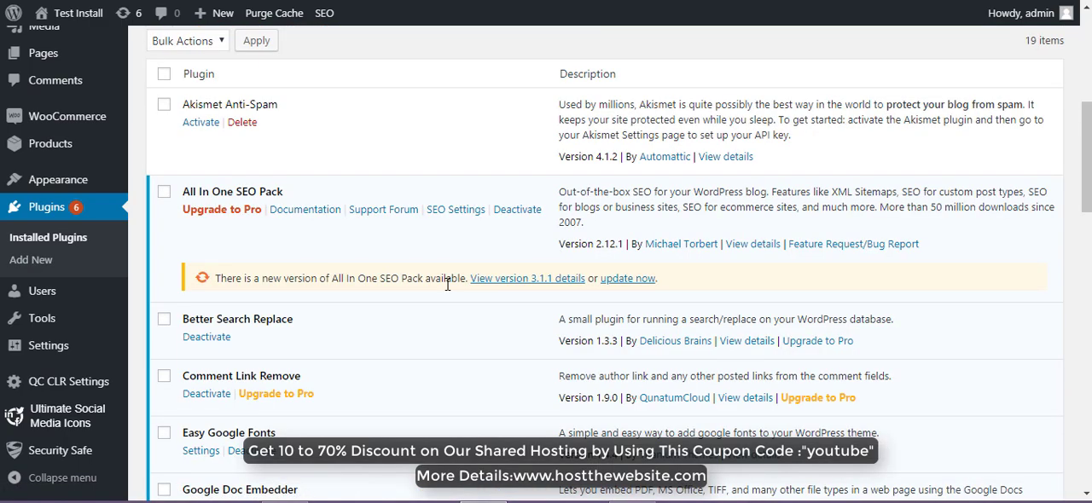
scroll(447, 285, down, 4)
scroll(447, 284, down, 10)
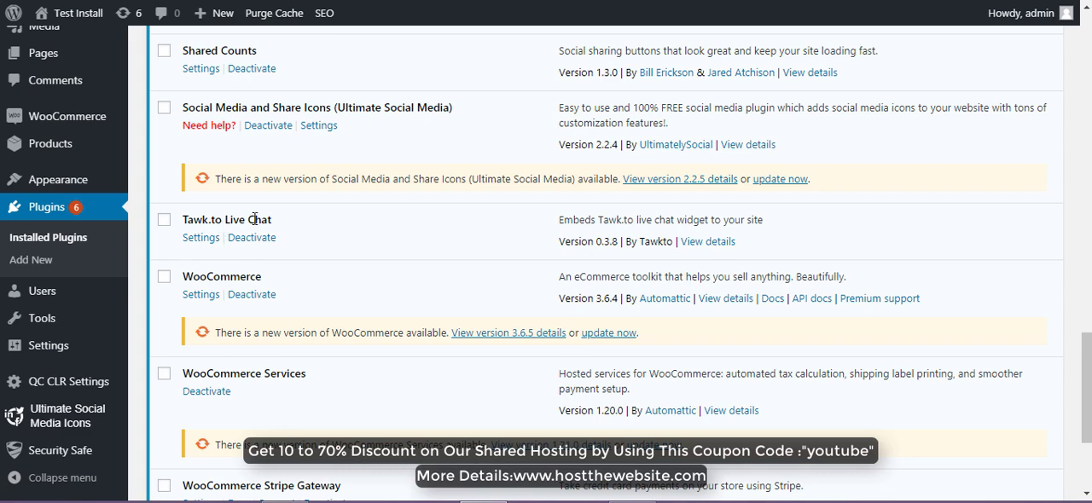
click(201, 241)
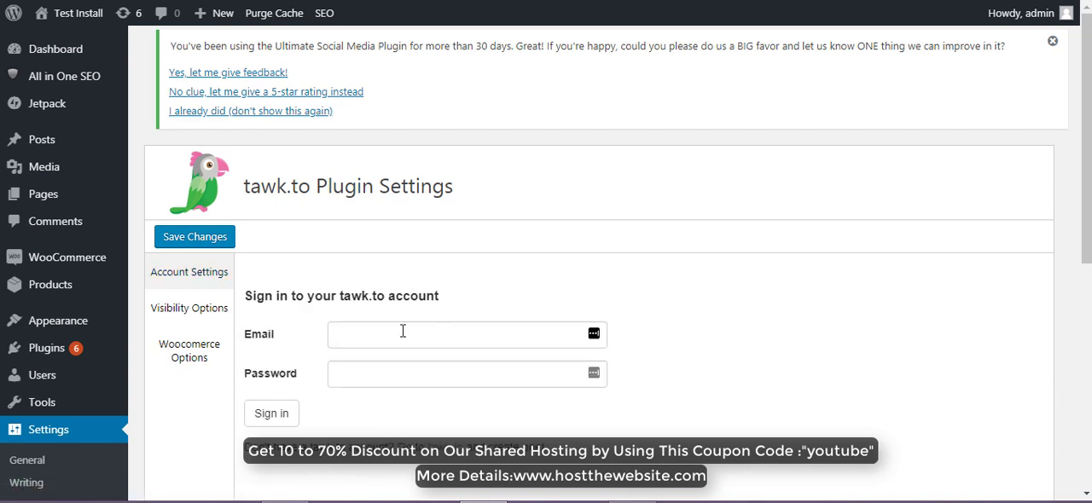
- Go to the tawk.to website from the plugin's sign-in section and start a free account sign-up
click(402, 332)
click(404, 379)
scroll(404, 378, down, 2)
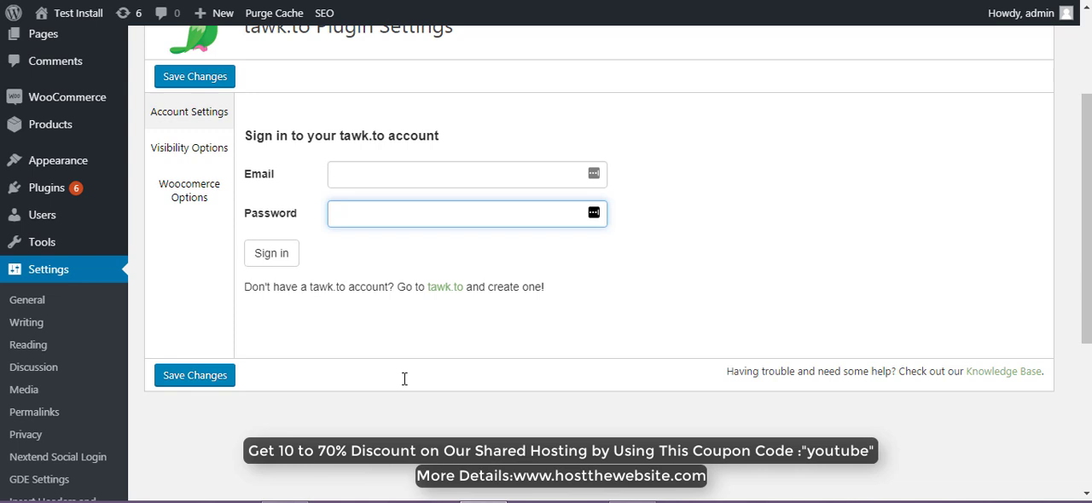
click(394, 176)
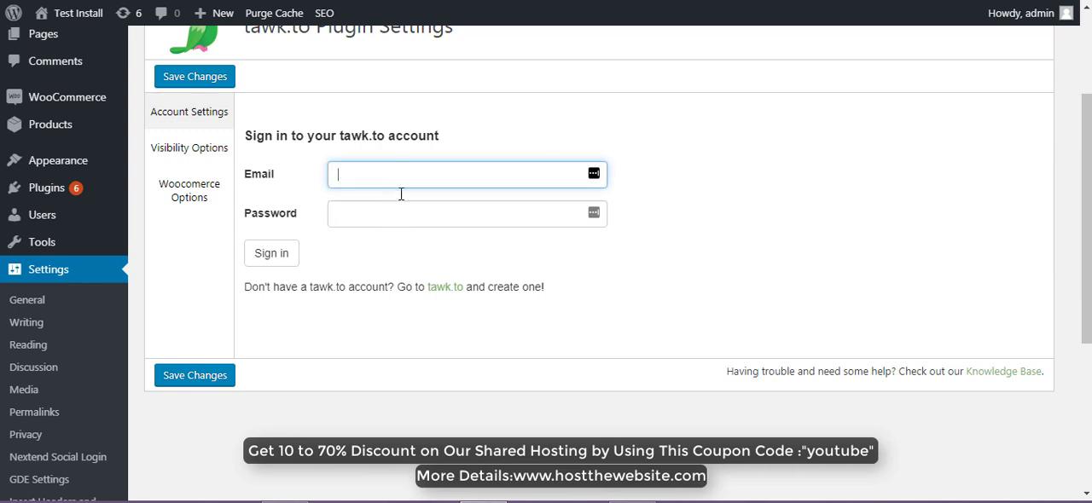
click(445, 291)
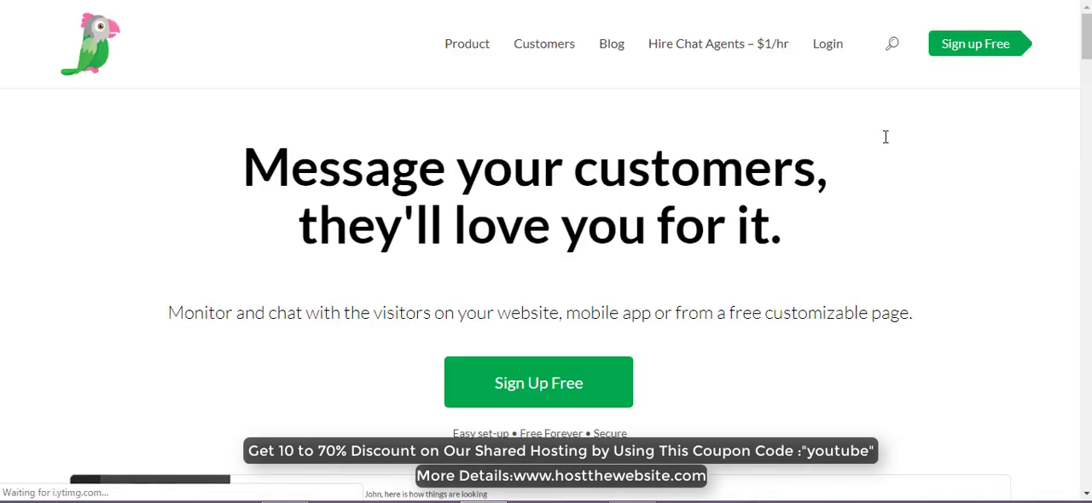
click(535, 384)
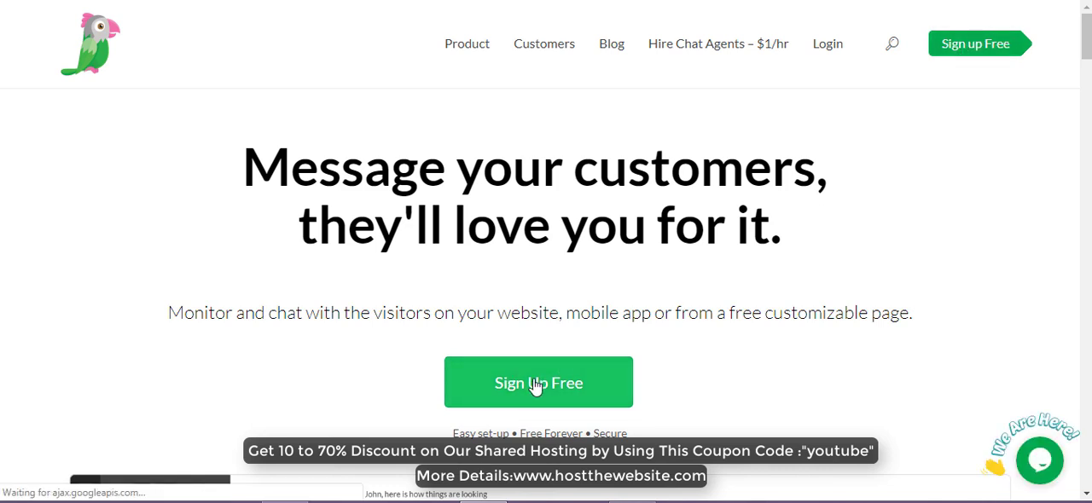
- Fill in the account holder's name and an e-mail address in the free account form
click(529, 176)
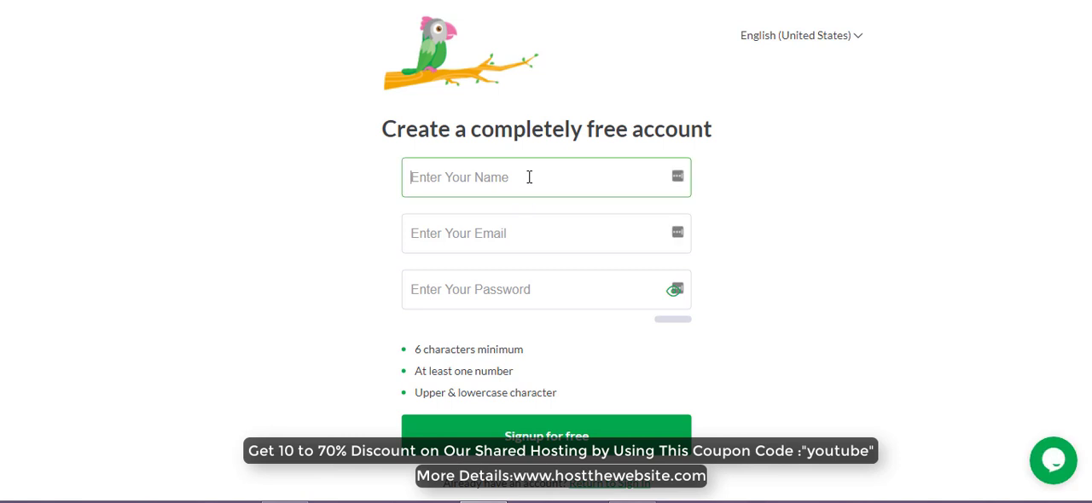
text(E)
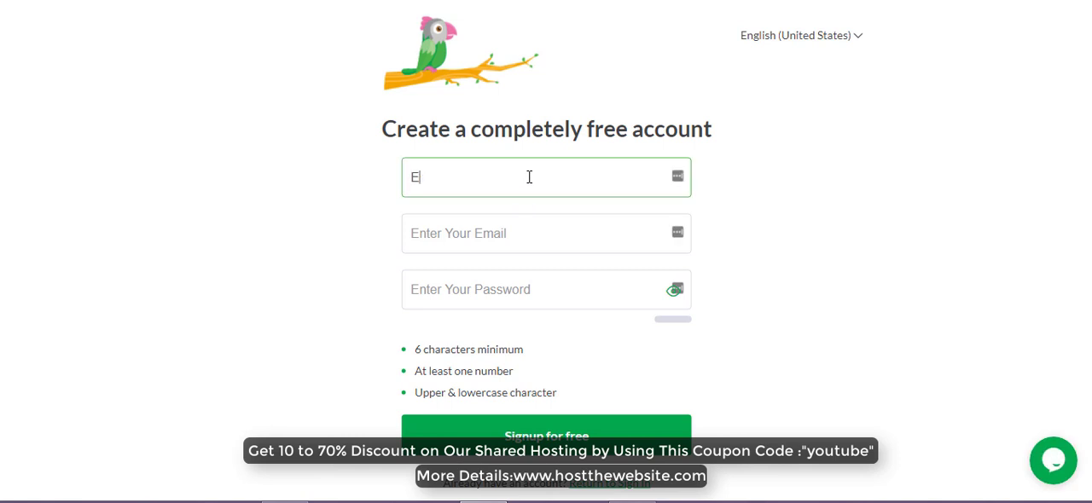
text(xample One)
click(518, 231)
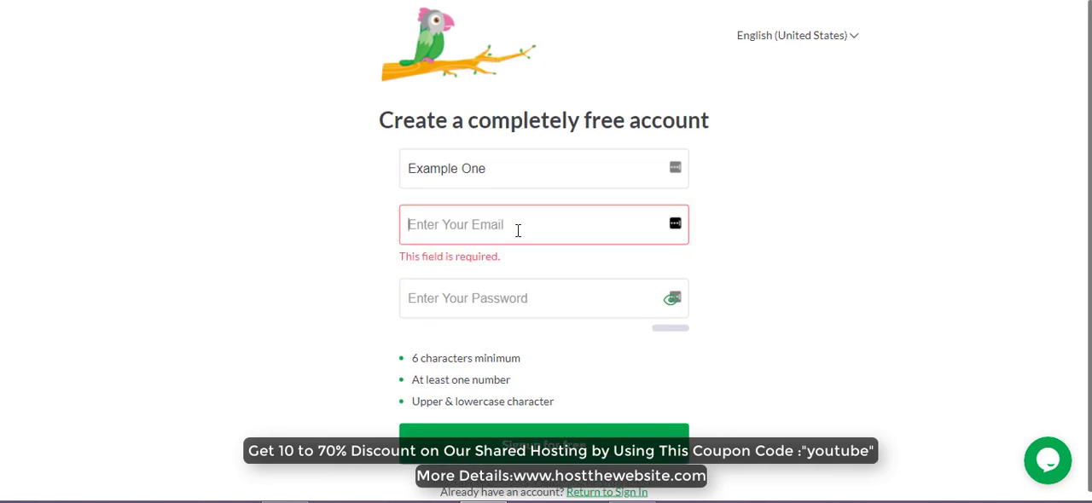
text(test)
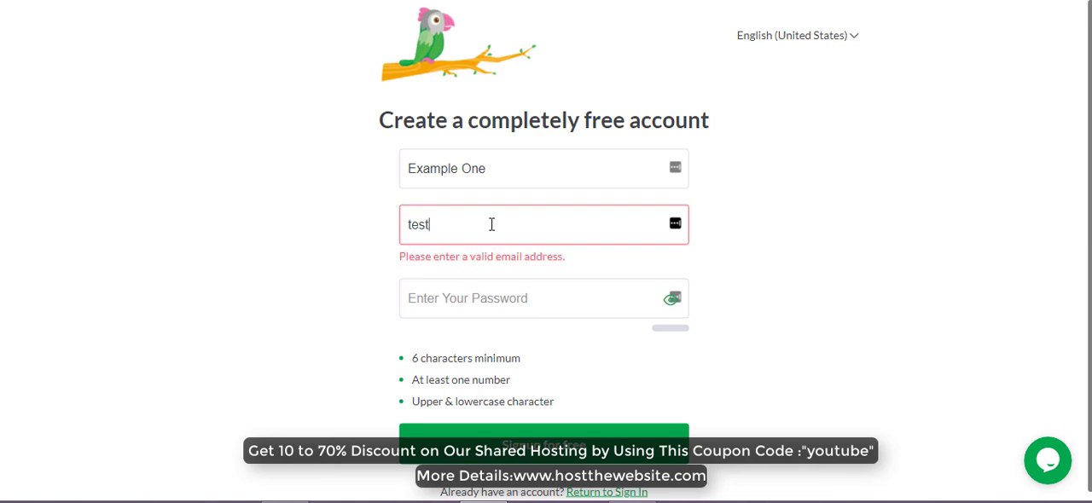
text(@gmail.com)
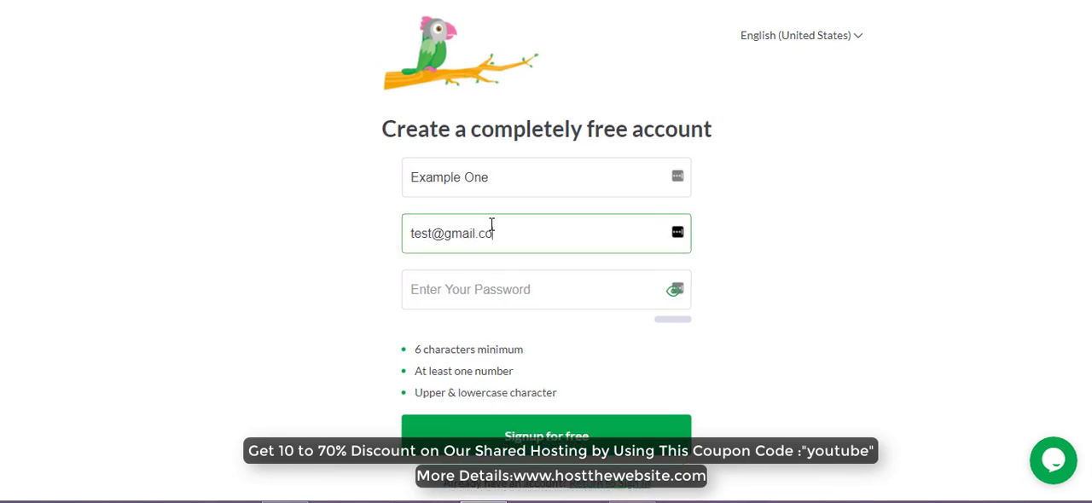
- Enter a password for the new tawk.to account that meets the listed requirements
click(469, 294)
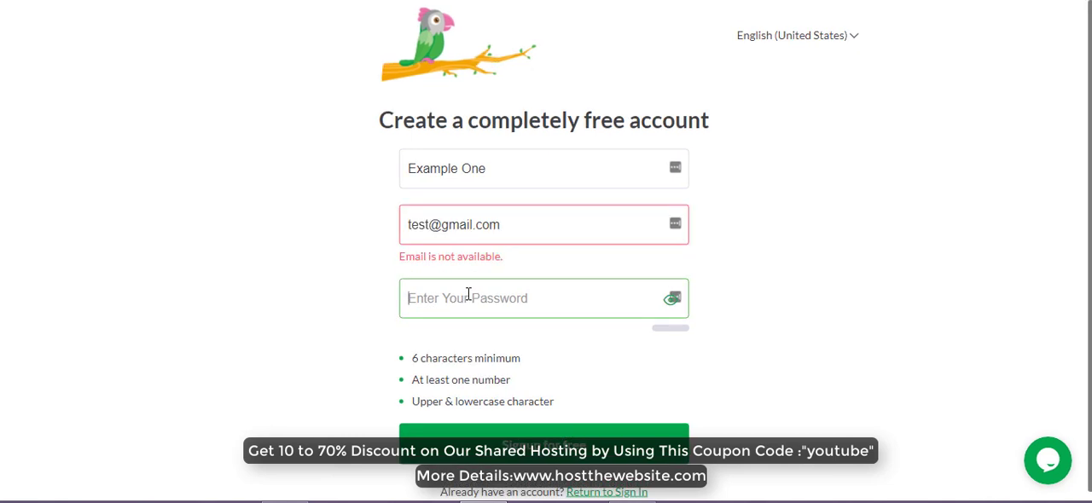
text(Te)
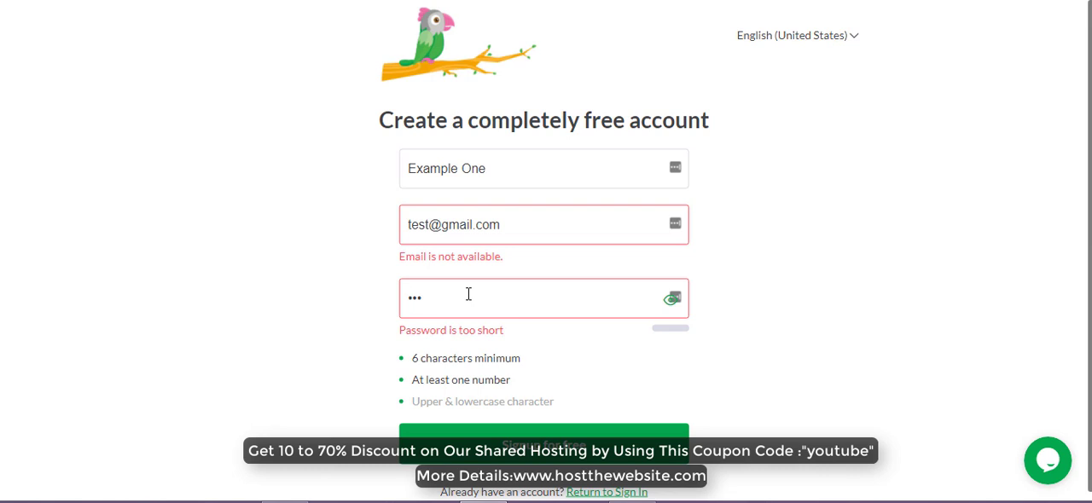
text(s12)
text(3)
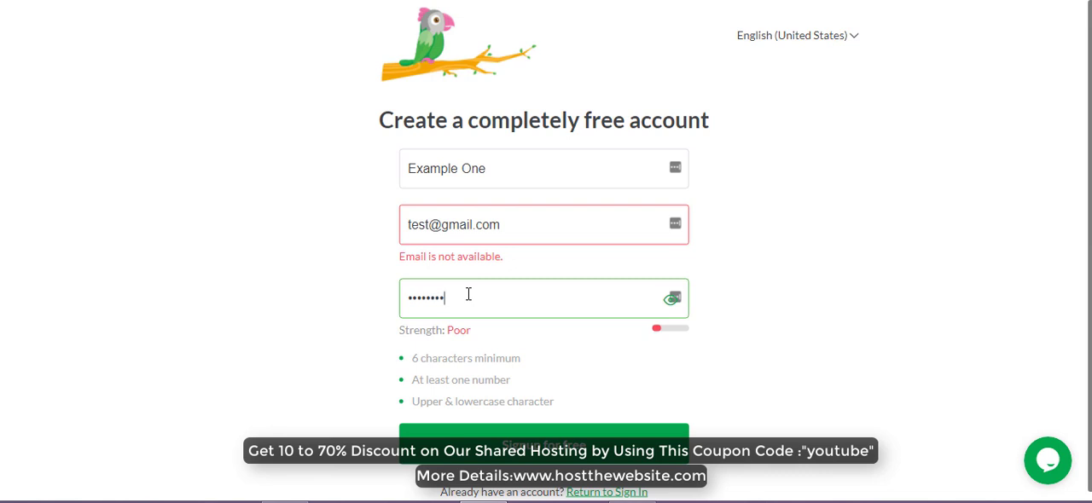
text(456)
key(Tab)
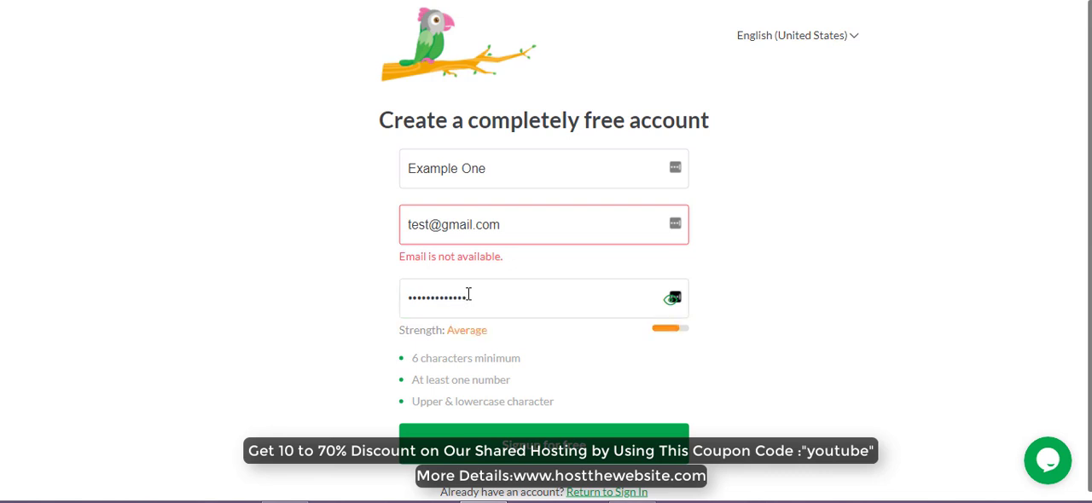
- Replace the sign-up e-mail with another e-mail address and submit the free account registration
scroll(551, 395, down, 1)
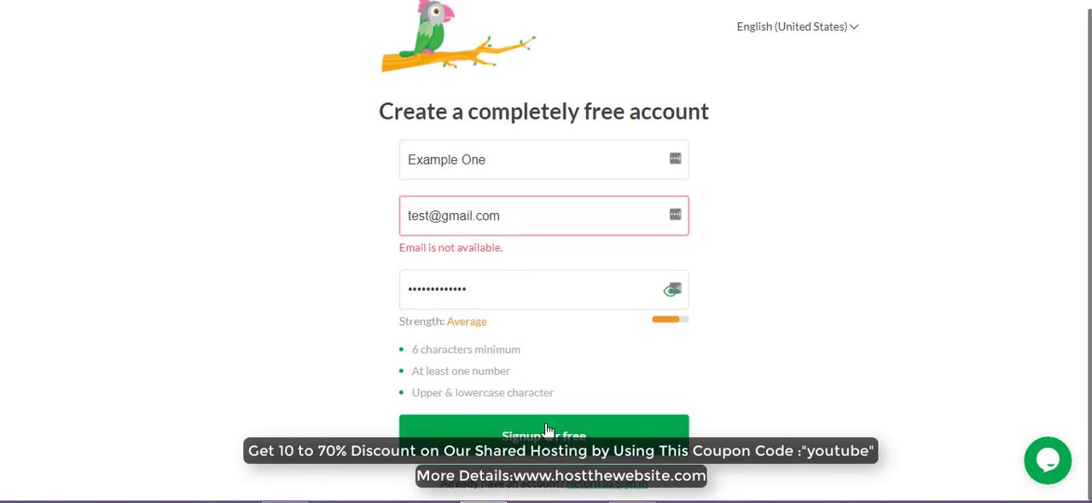
scroll(544, 438, up, 1)
click(544, 437)
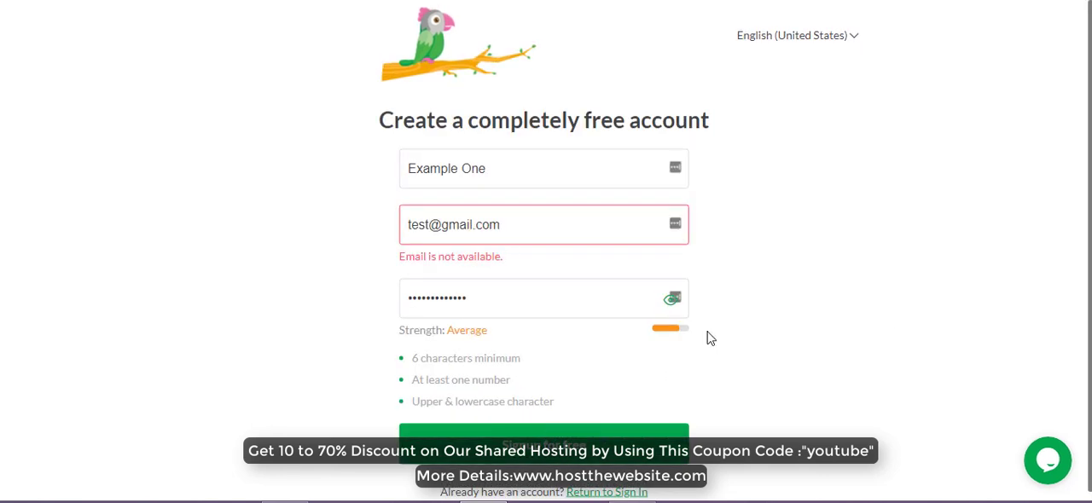
double_click(520, 224)
triple_click(520, 224)
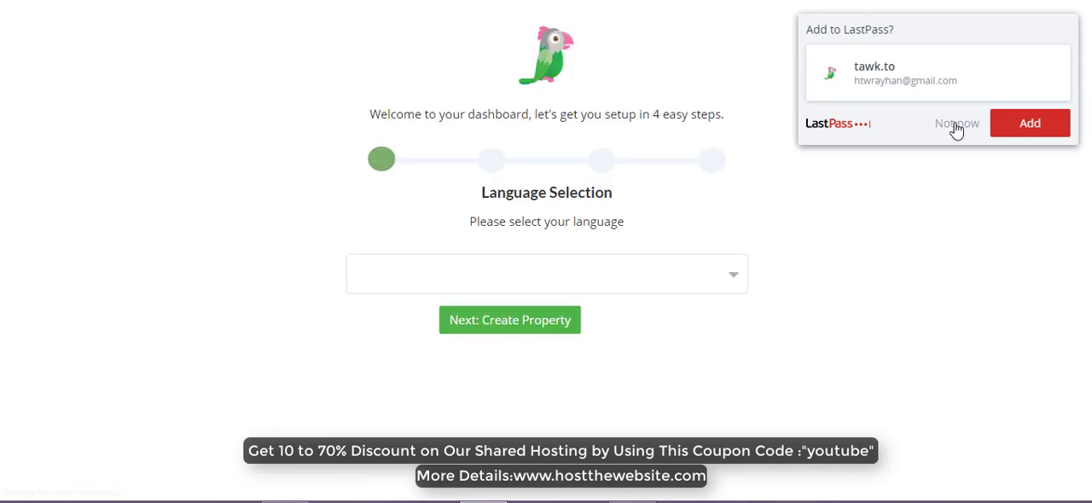
- Decline saving the login to LastPass and accept English (United States) as the dashboard language
click(955, 125)
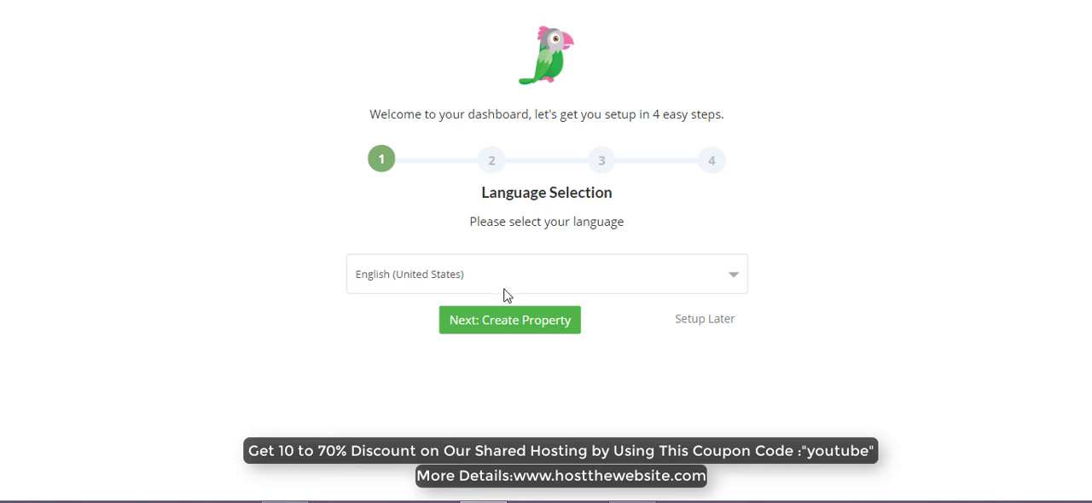
click(500, 325)
- Name the website property "test Anik" in the property details
click(500, 265)
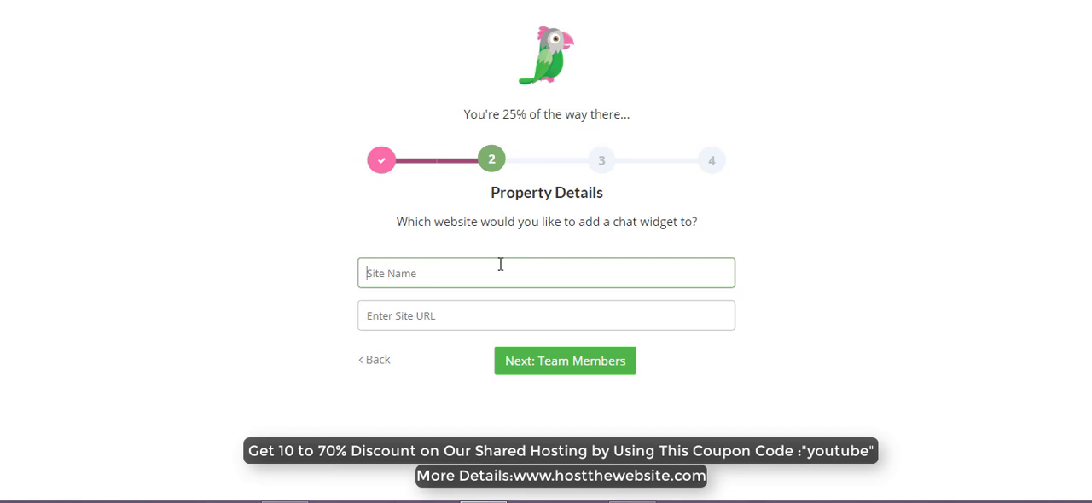
text(Anik Work)
key(BackSpace)
key(BackSpace)
key(BackSpace)
key(BackSpace)
key(BackSpace)
key(BackSpace)
key(BackSpace)
key(BackSpace)
key(BackSpace)
text(test An)
- Set the property's site URL to anik.work/ and continue to the team members stage
click(484, 316)
text(anik)
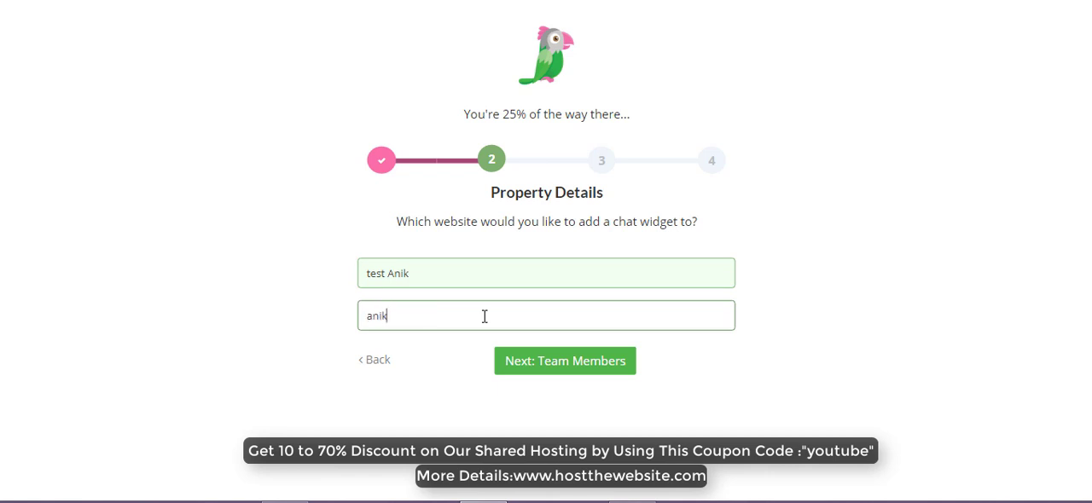
text(.work/wp)
click(562, 361)
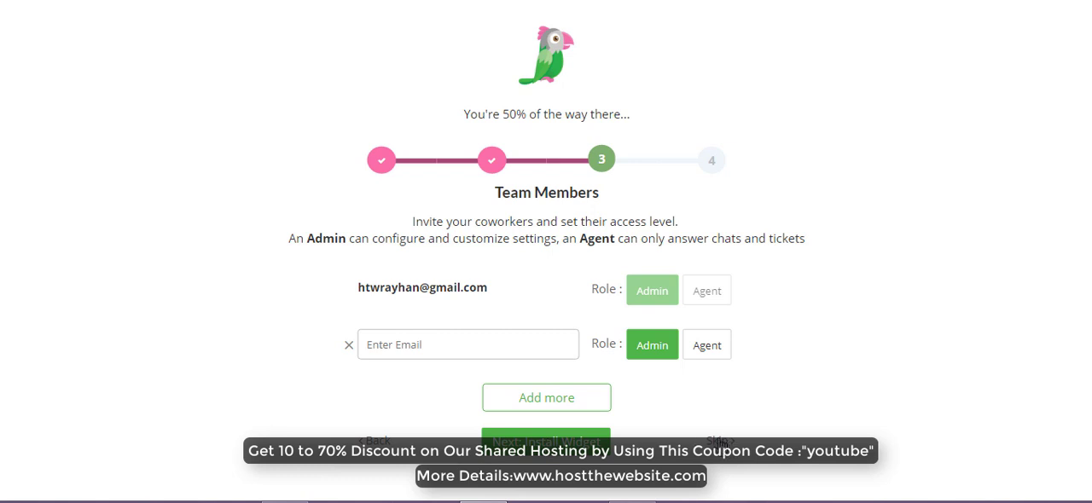
- Finish the tawk.to setup without inviting team members and decline the dashboard tour
click(721, 442)
scroll(495, 418, down, 2)
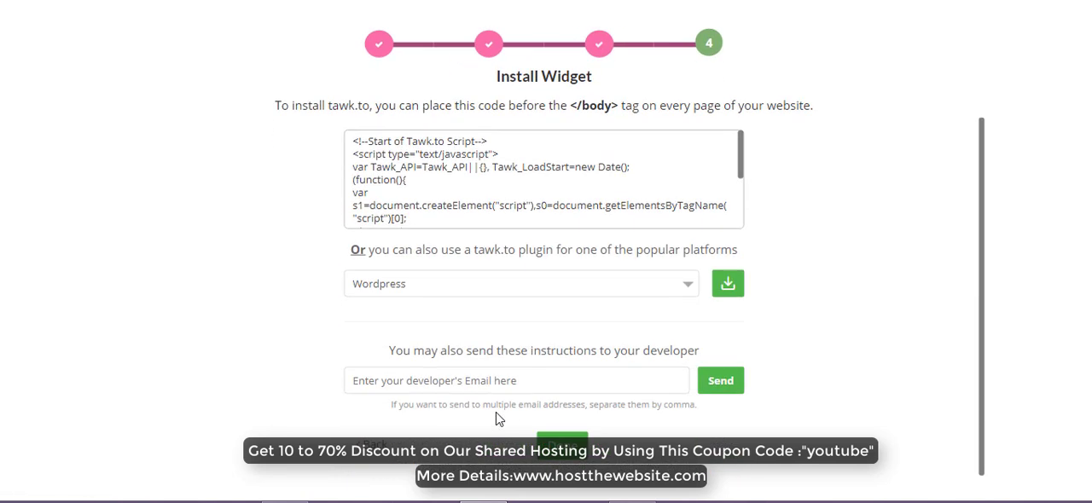
click(562, 450)
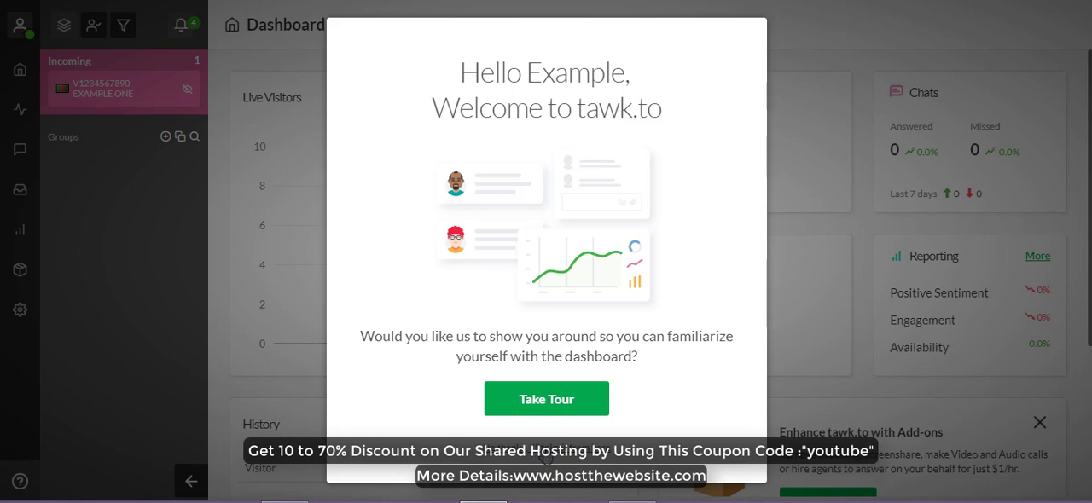
click(546, 456)
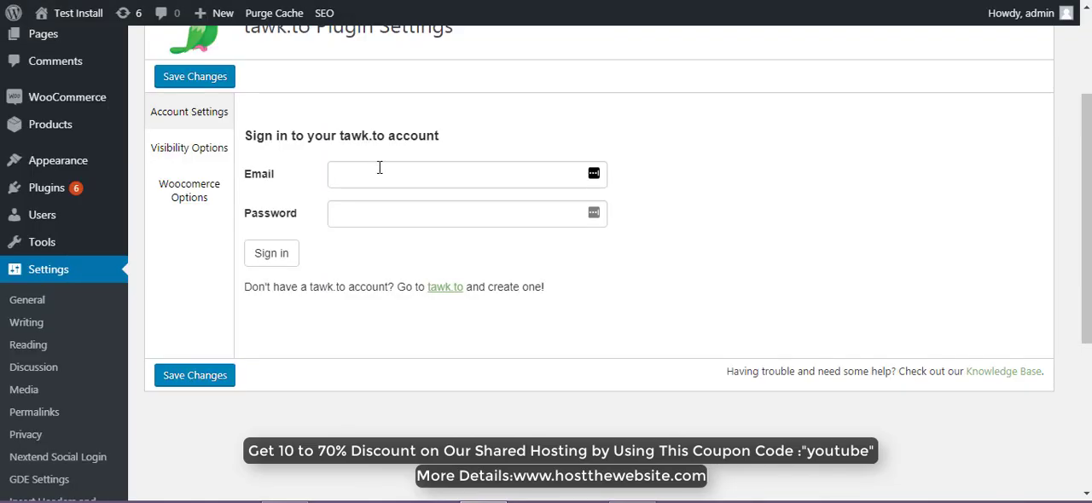
- Sign in to the tawk.to account in the plugin settings with the account's email and password, and dismiss the LastPass save offer
click(378, 169)
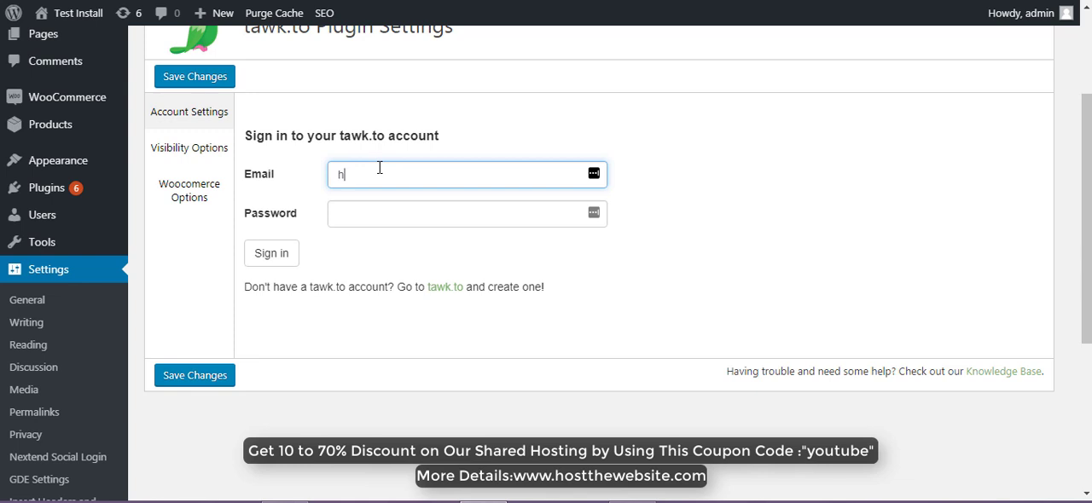
click(389, 213)
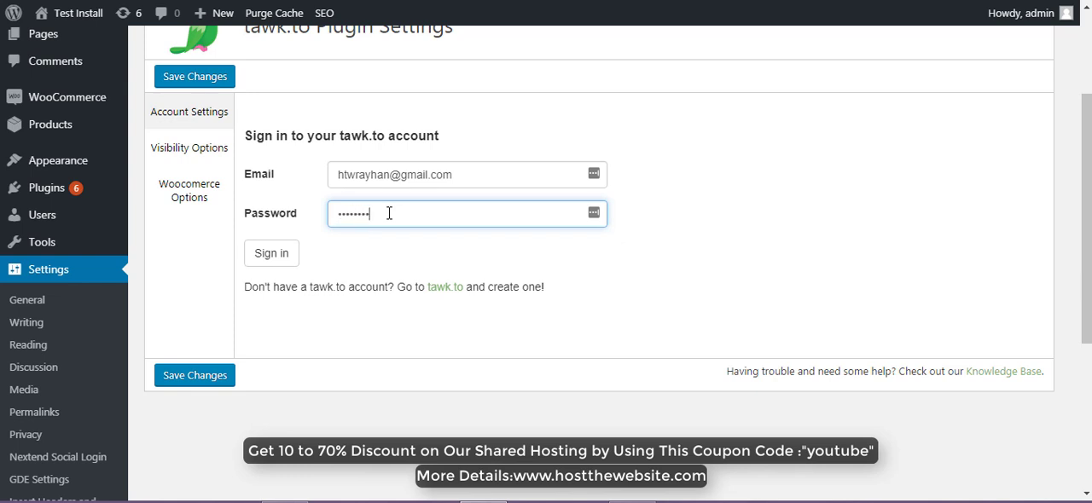
click(264, 254)
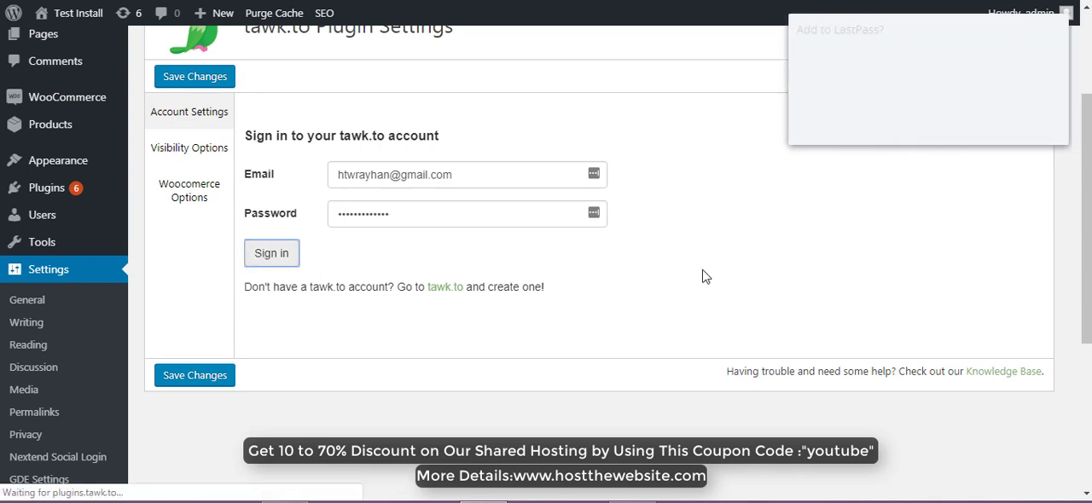
click(951, 124)
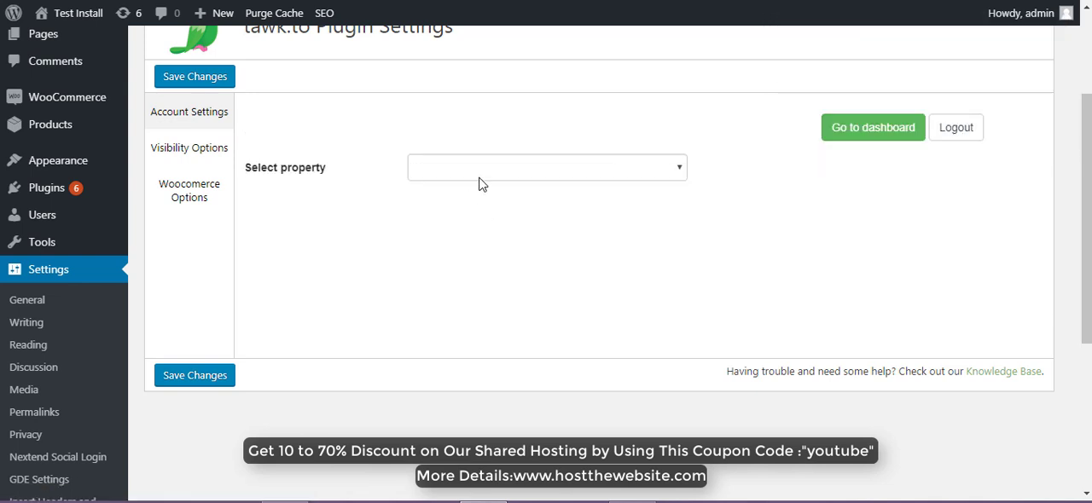
- Use the Default widget of the "test Anik" property for the site and save the plugin settings
click(630, 170)
click(525, 217)
click(529, 179)
click(524, 203)
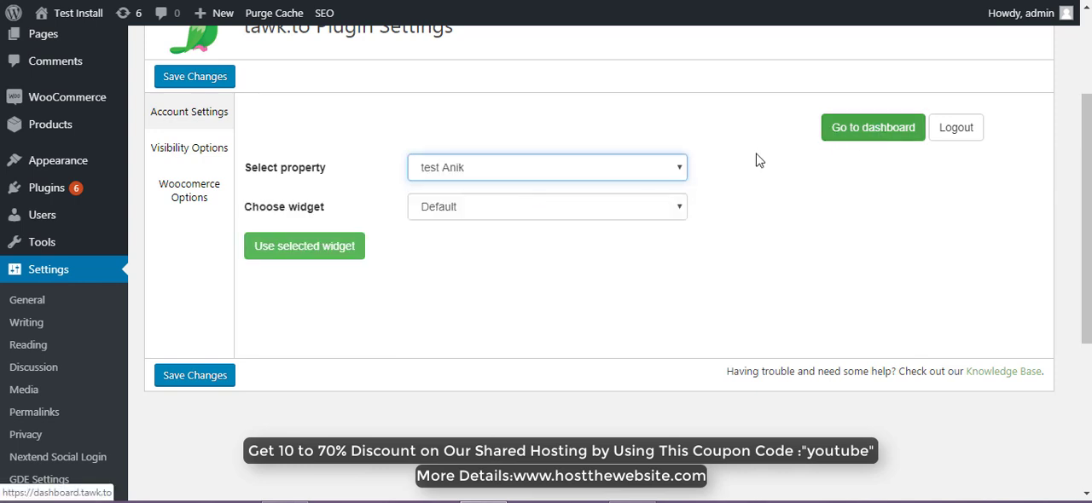
click(298, 249)
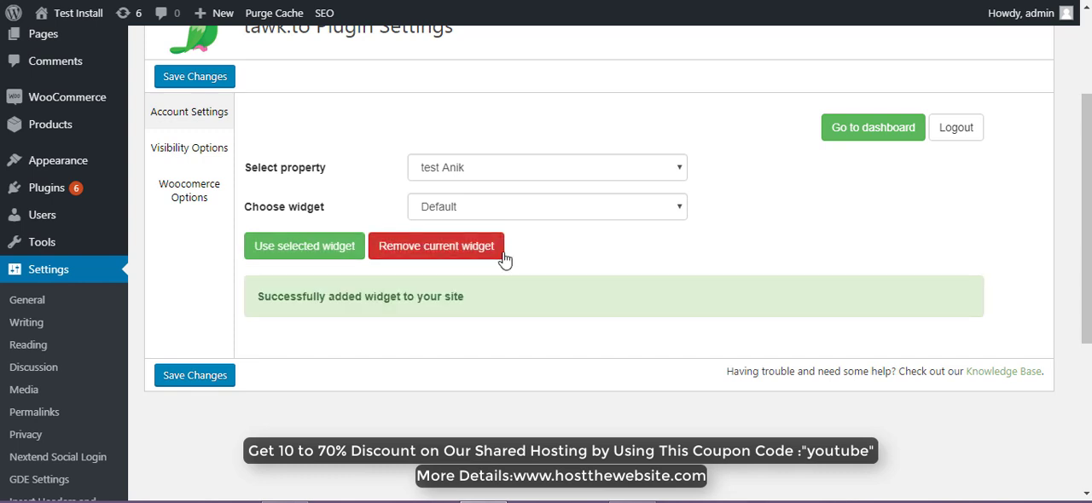
click(193, 376)
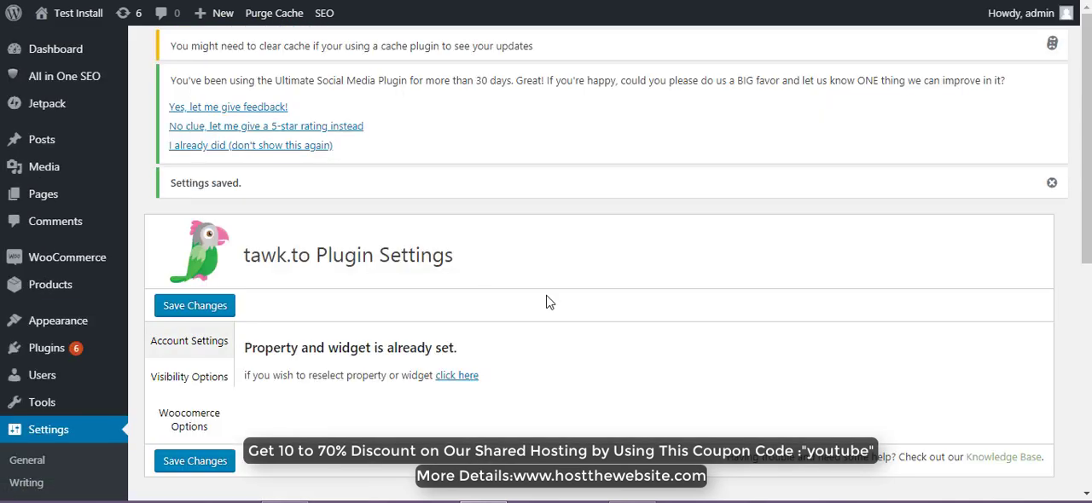
scroll(546, 302, down, 2)
drag(247, 271, 485, 268)
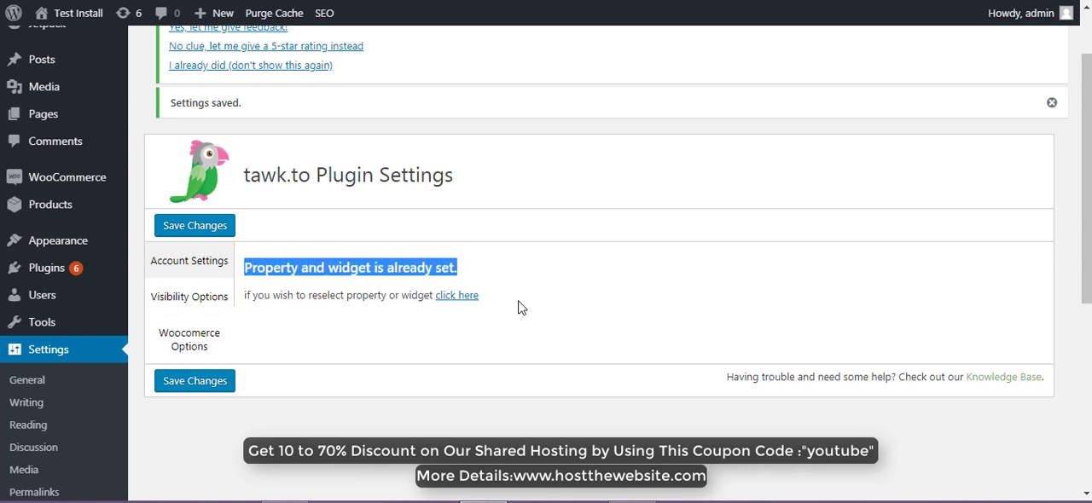
- In the Visibility Options, turn off showing the widget on every page, enable it on the front page, and save
click(185, 302)
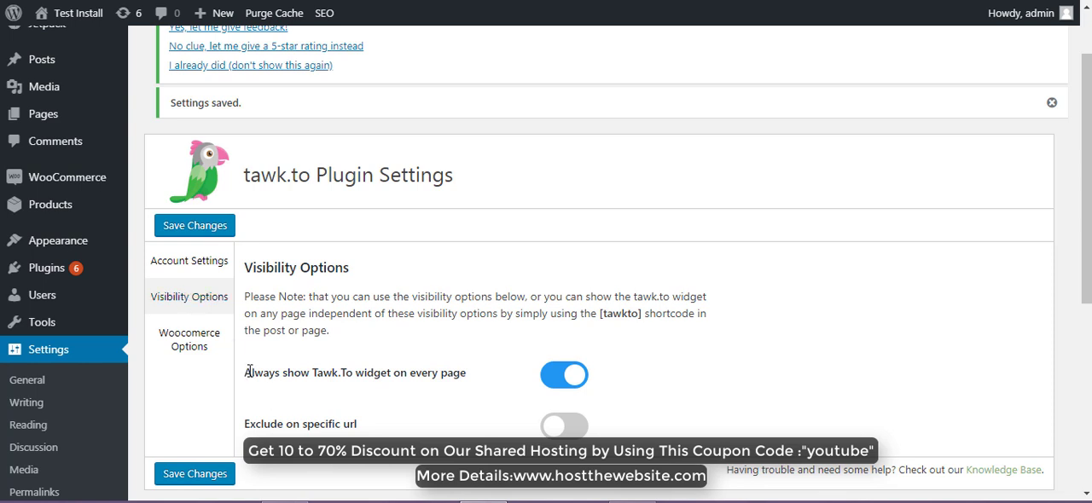
drag(248, 372, 482, 379)
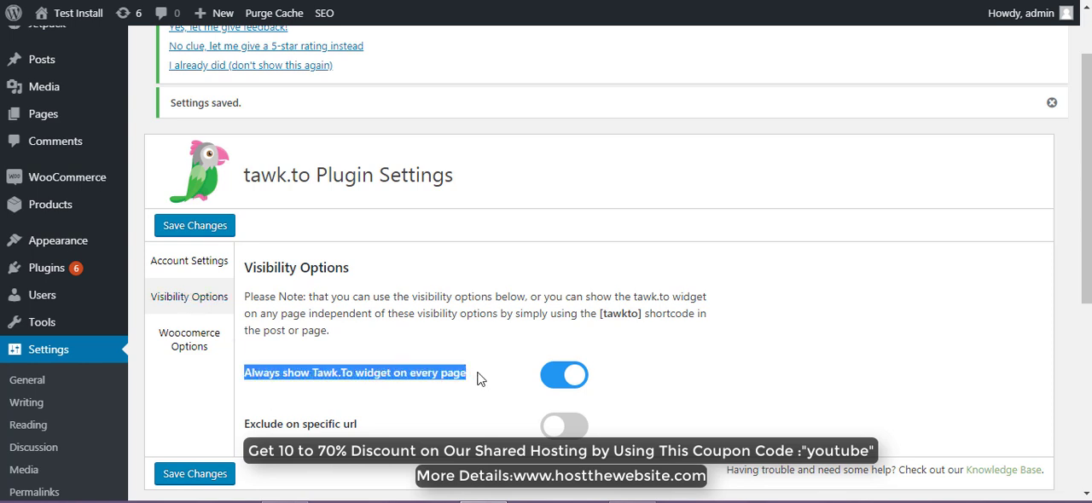
click(560, 379)
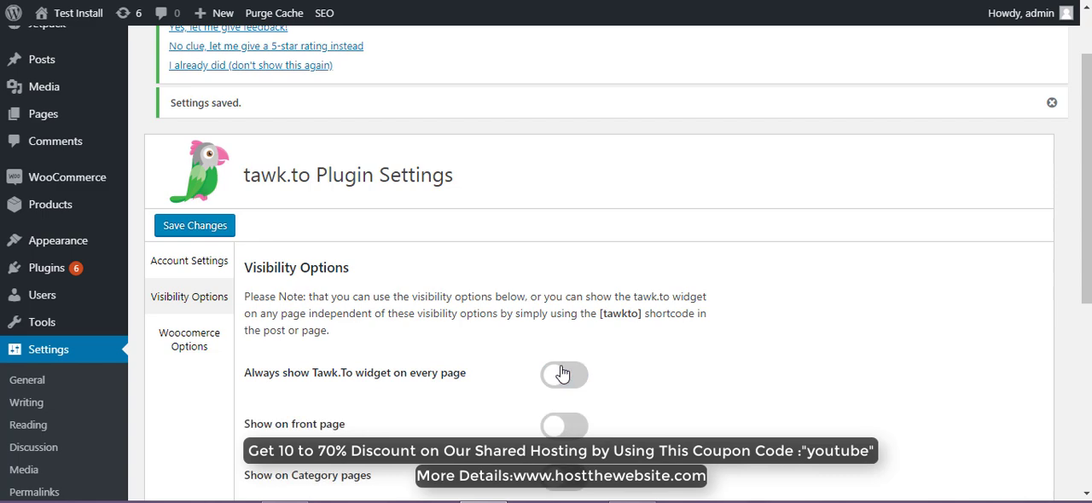
scroll(563, 381, down, 1)
scroll(563, 380, down, 2)
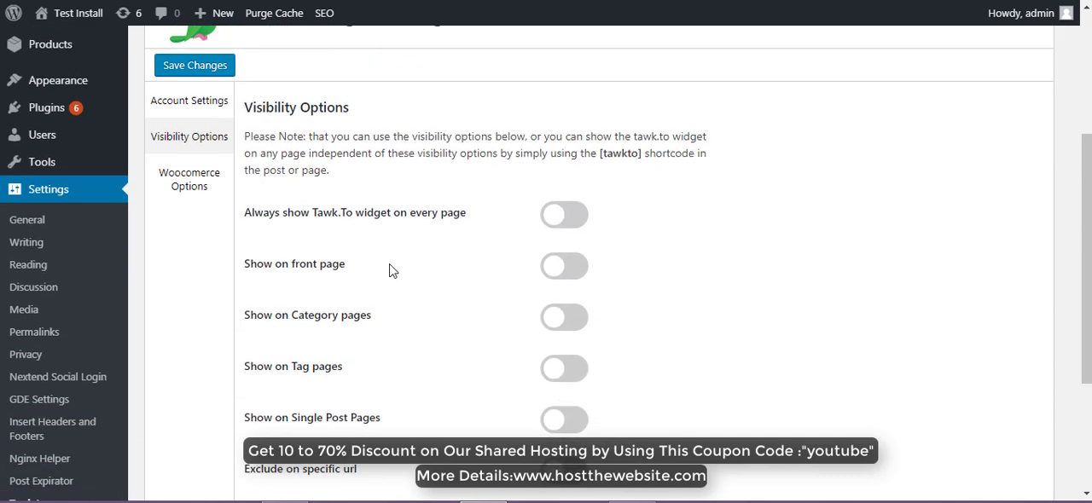
scroll(390, 268, down, 2)
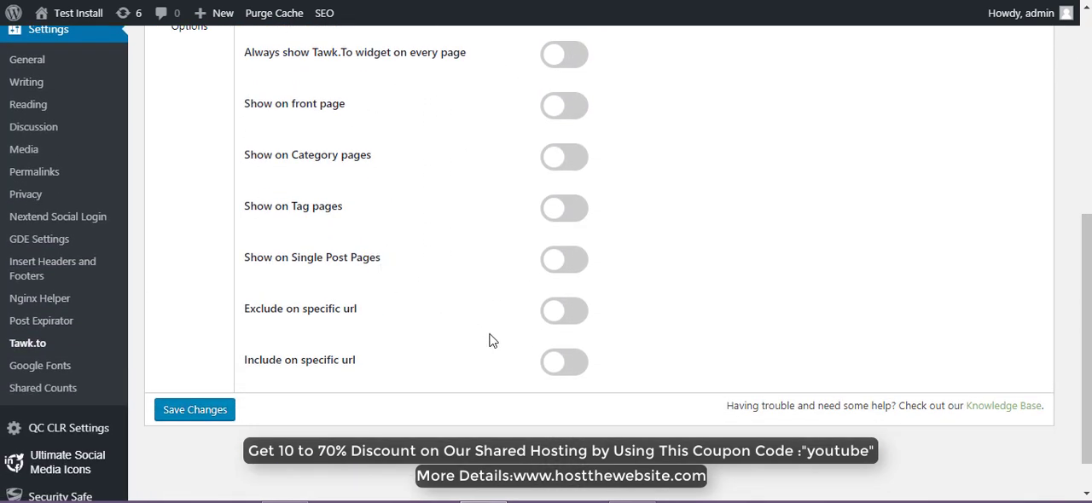
scroll(443, 322, up, 2)
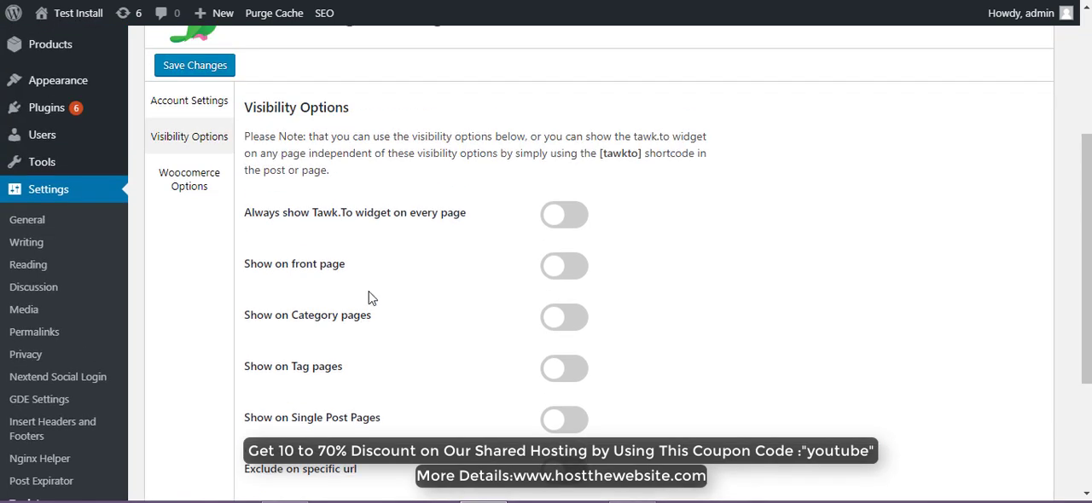
click(569, 265)
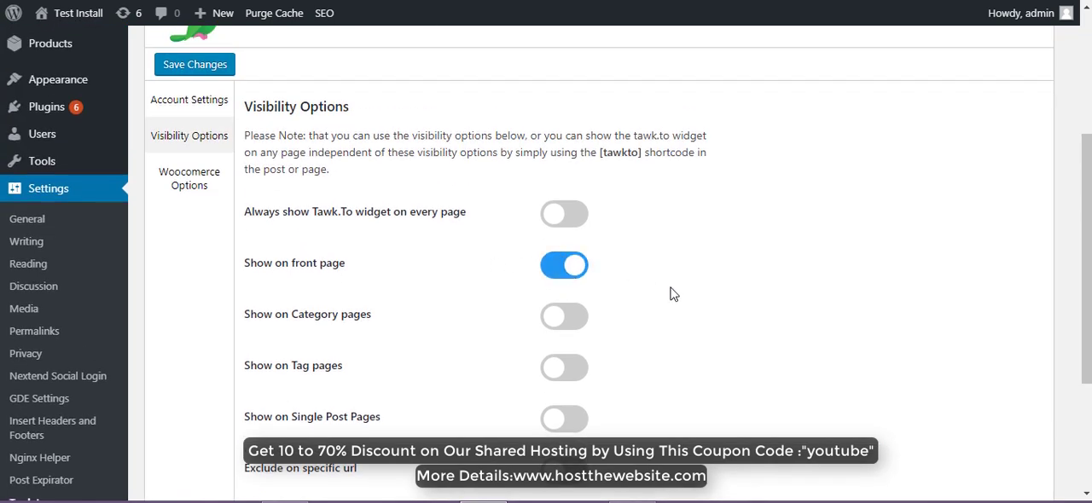
scroll(671, 293, down, 3)
click(205, 363)
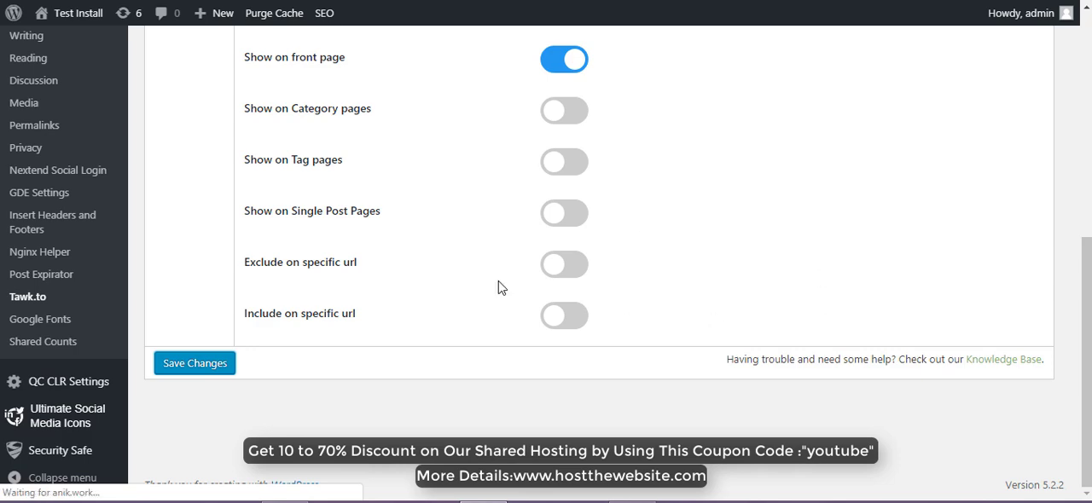
scroll(514, 268, up, 5)
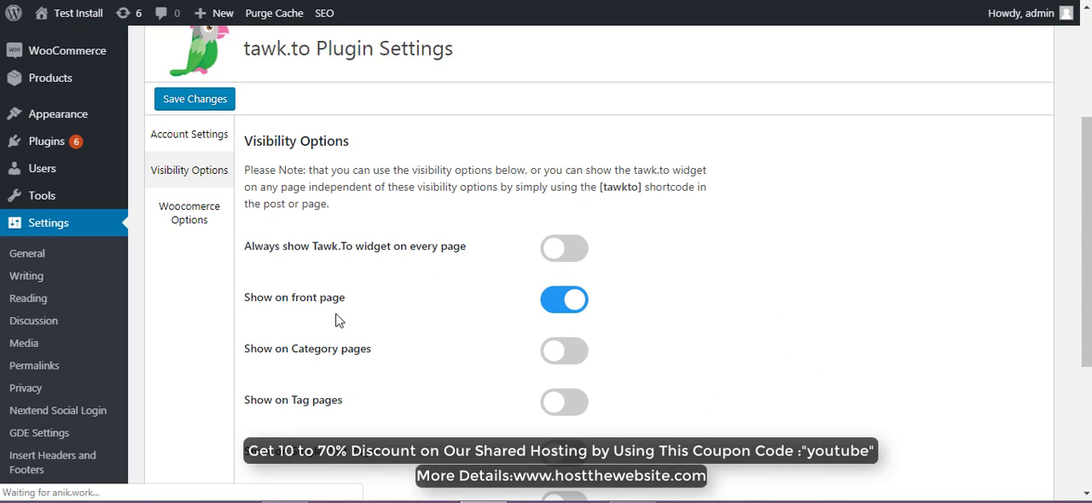
scroll(449, 290, down, 3)
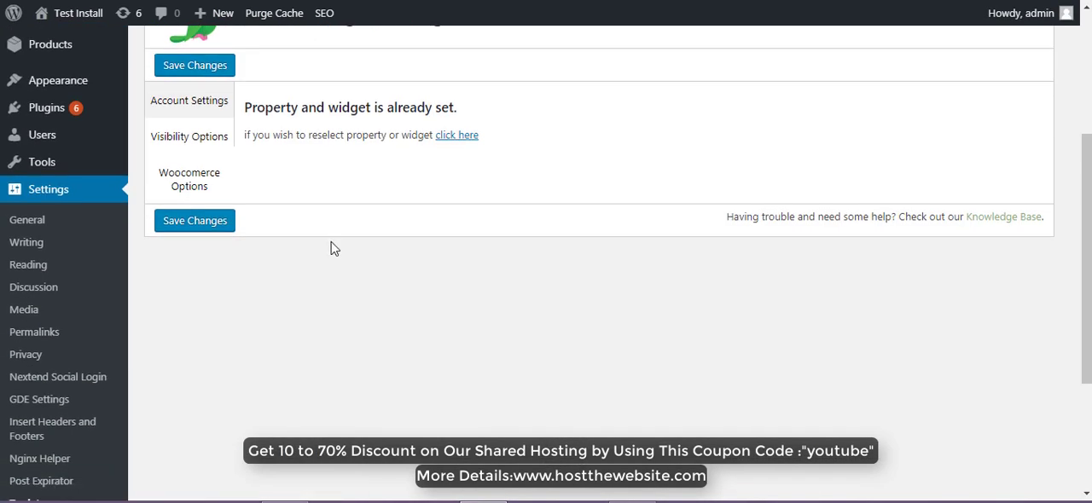
- Set the Tawk.To widget to always show on every page and save the visibility options
click(191, 141)
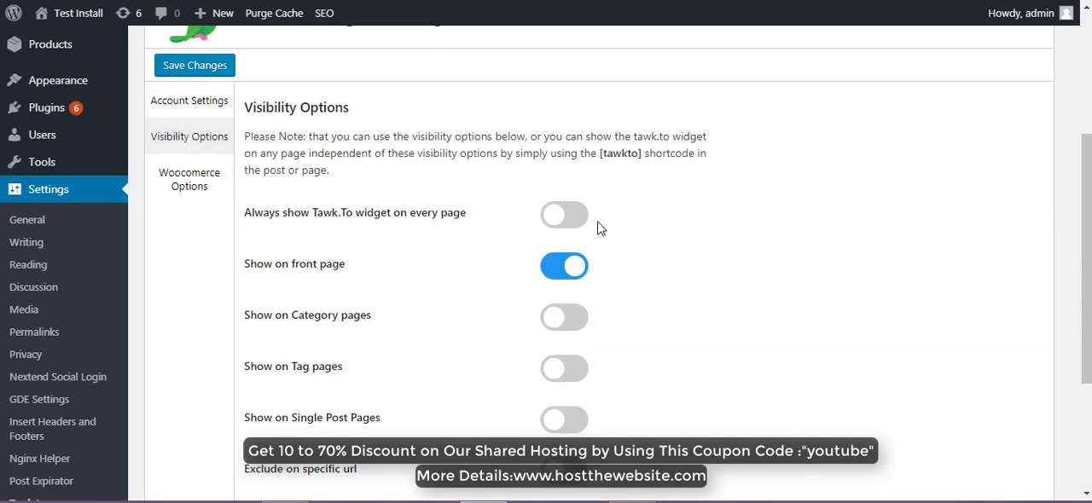
click(565, 214)
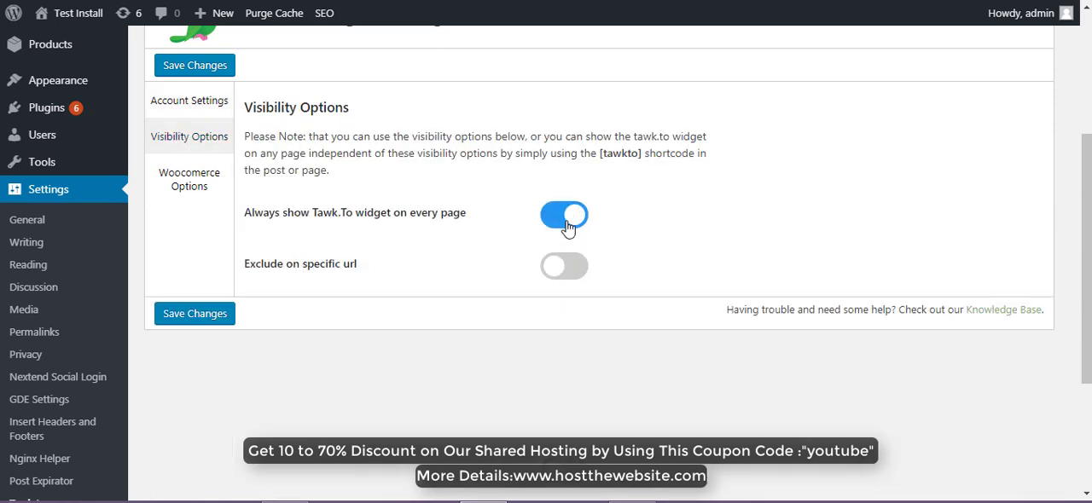
click(195, 313)
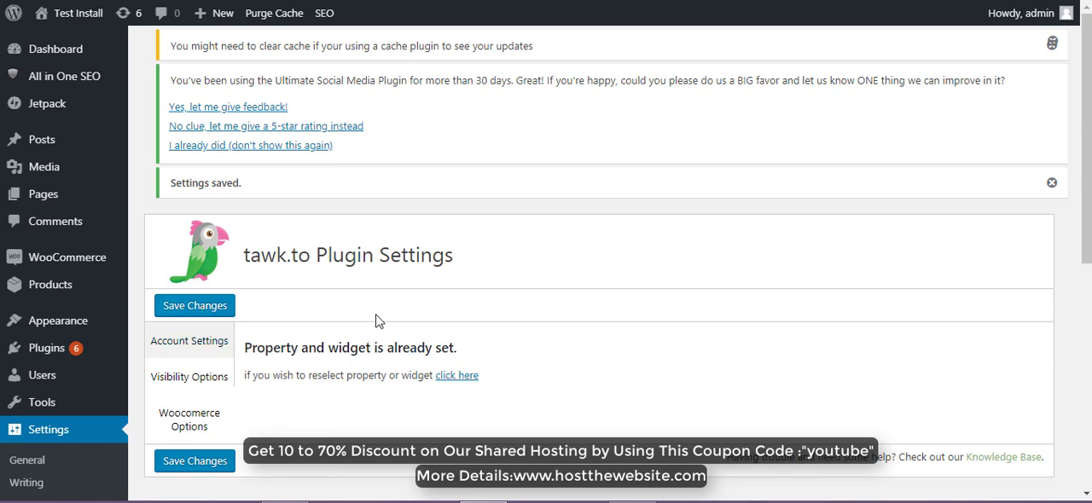
- Reopen the property and widget selection in the Account Settings and go to the tawk.to dashboard from there
scroll(464, 353, down, 5)
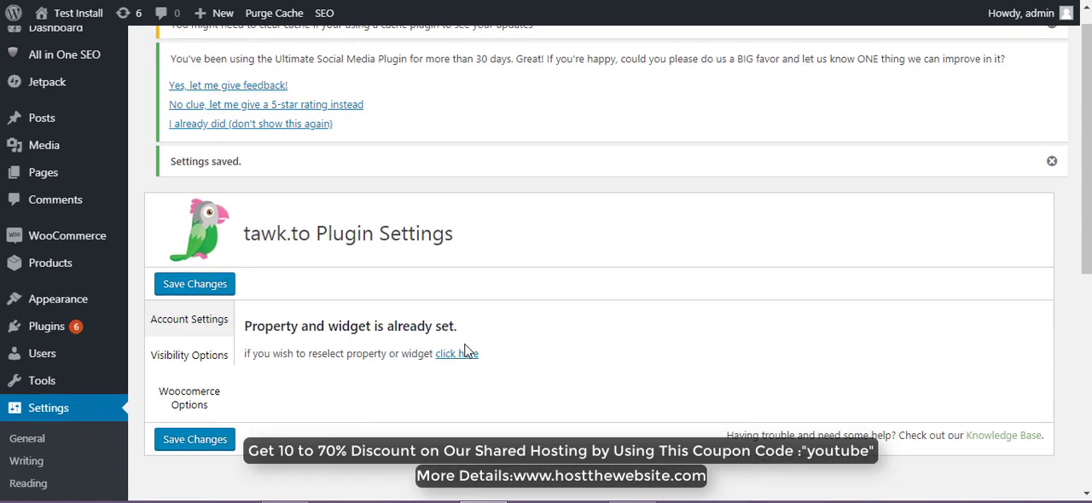
scroll(465, 350, up, 4)
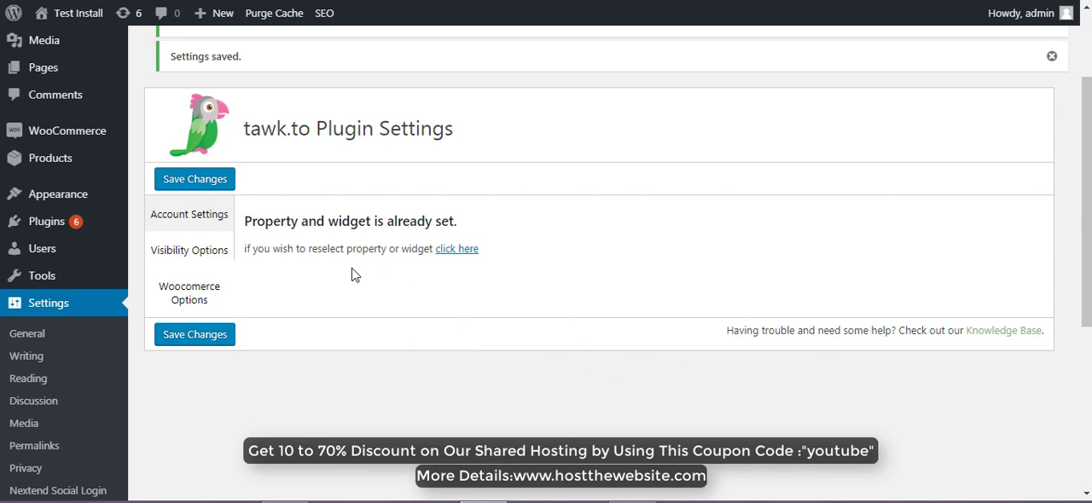
click(454, 253)
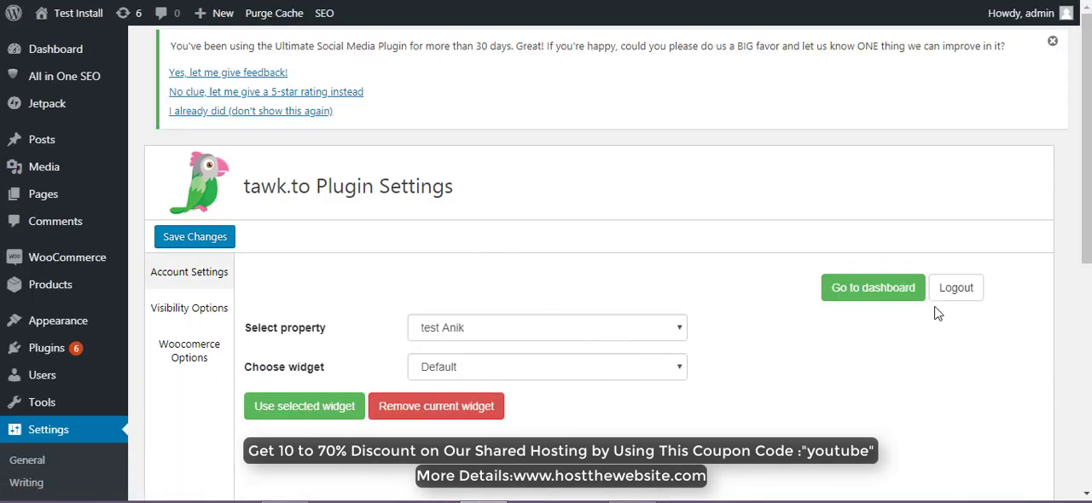
click(873, 288)
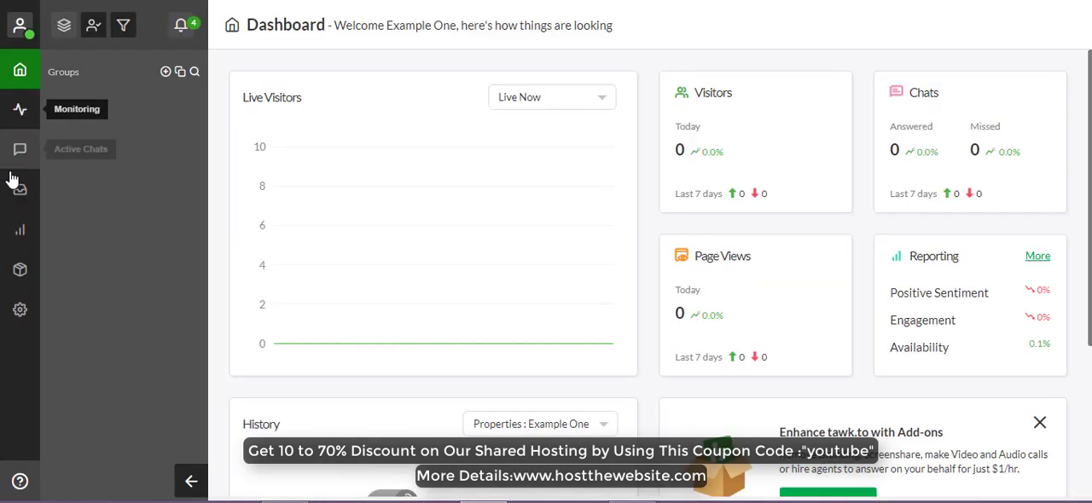
- Look through the Messaging and Monitoring pages and the time range choices for Live Visitors on the dashboard
click(19, 195)
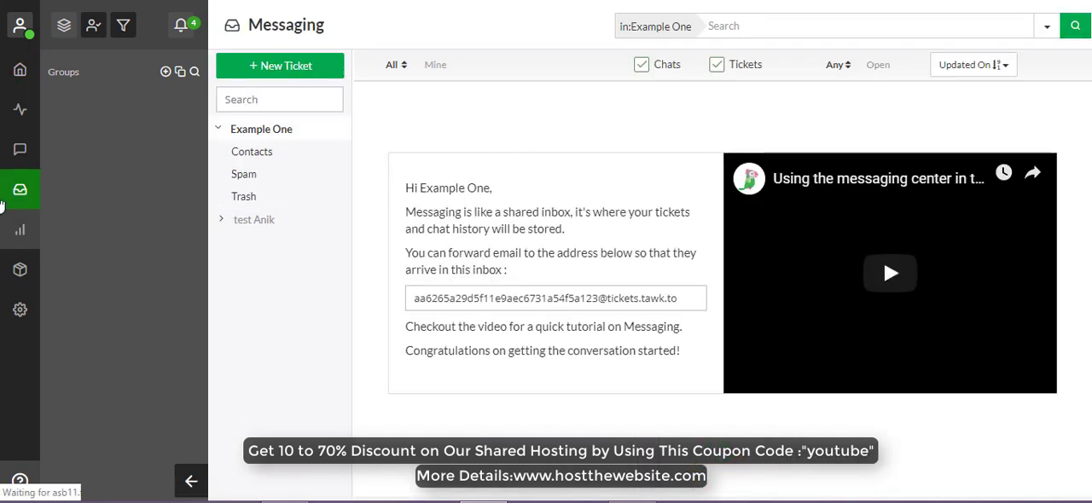
click(20, 109)
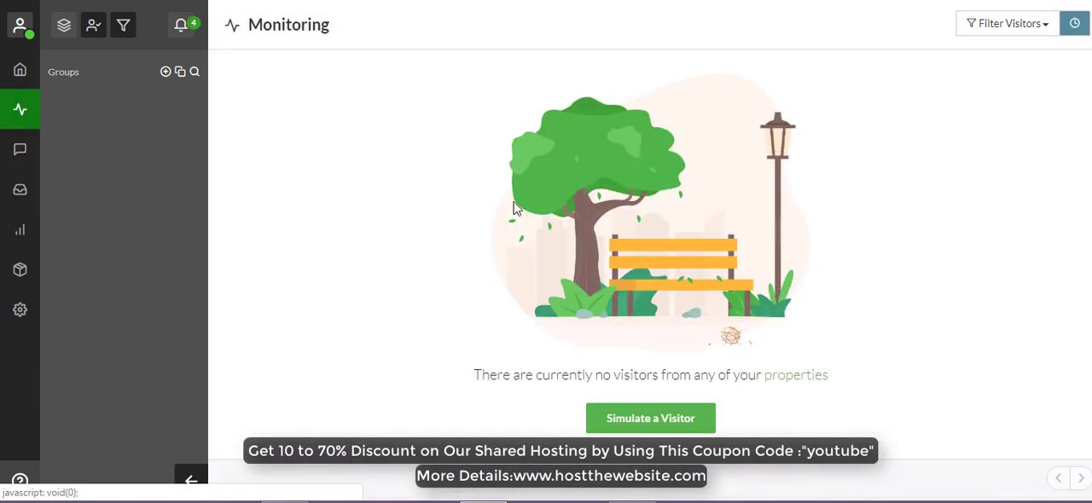
click(20, 72)
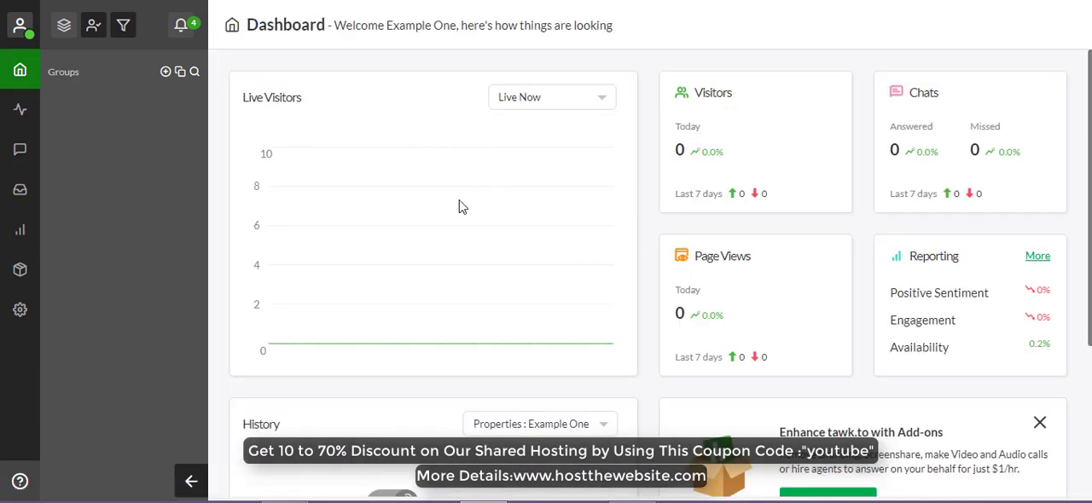
click(605, 97)
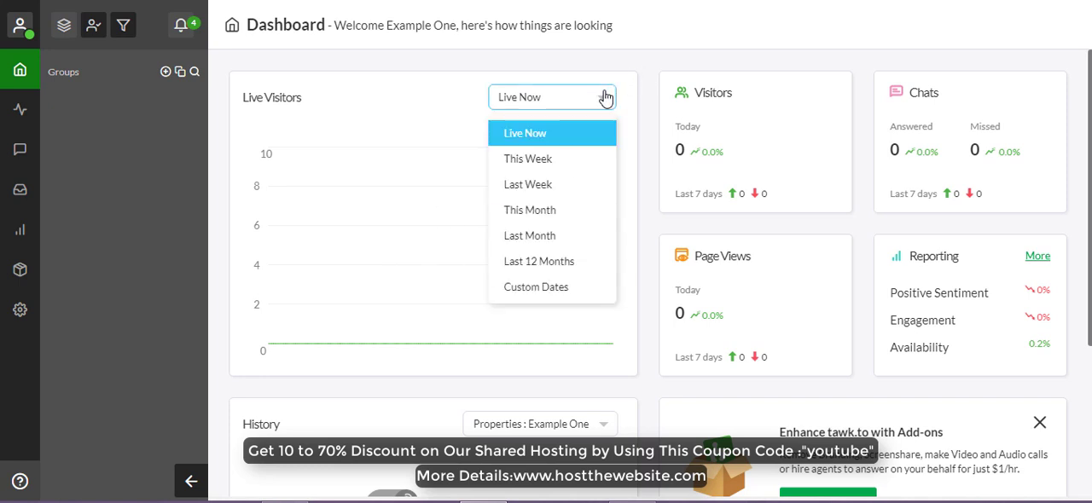
click(605, 97)
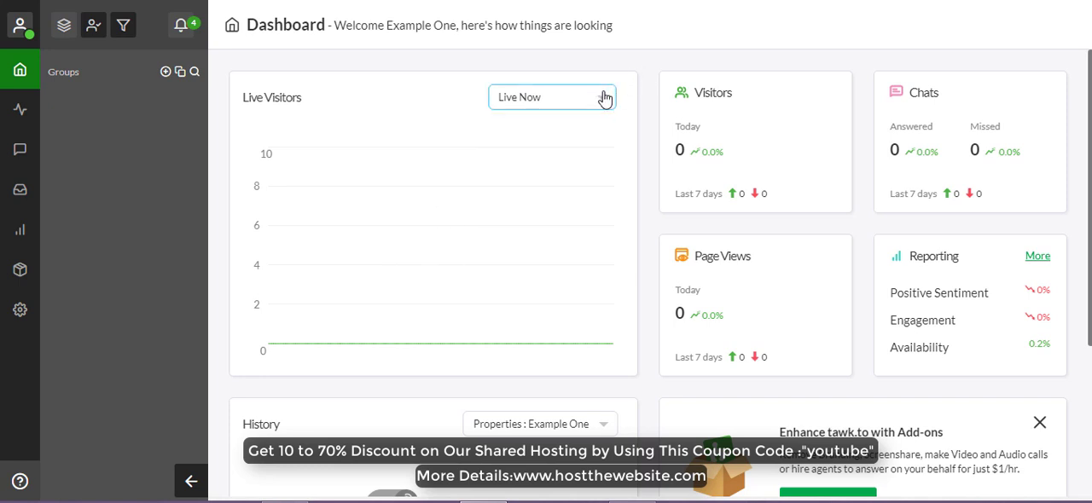